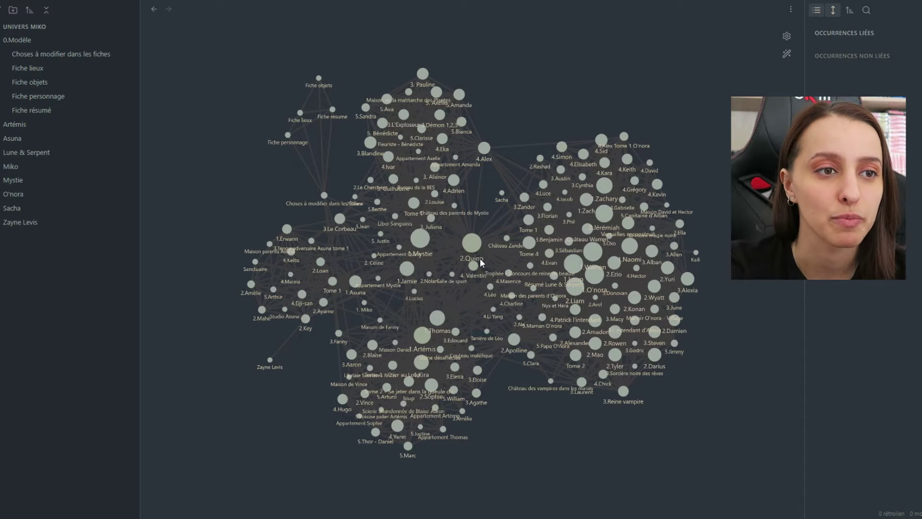
Step: Examine the graph of linked notes, including the cluster of model sheets and the surrounding character groups
scroll(481, 262, up, 3)
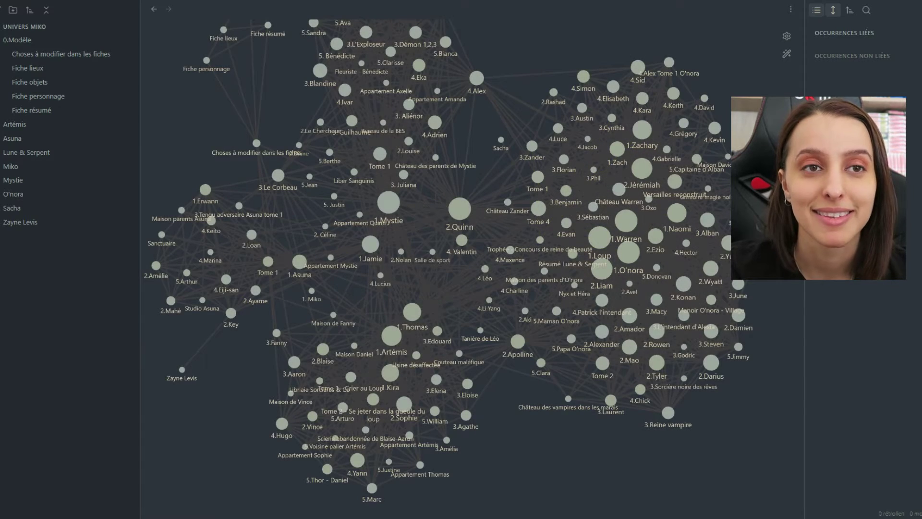
drag(619, 127, 682, 309)
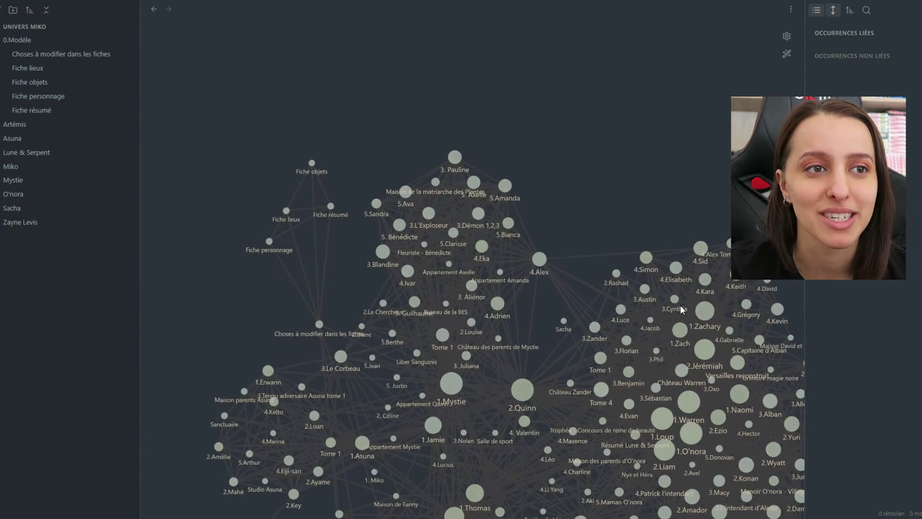
drag(623, 137, 543, 41)
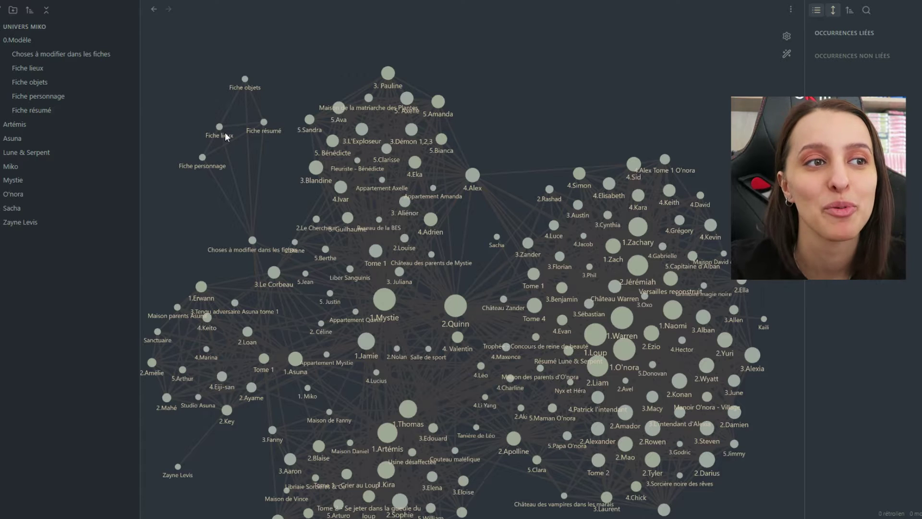
drag(570, 92, 504, 192)
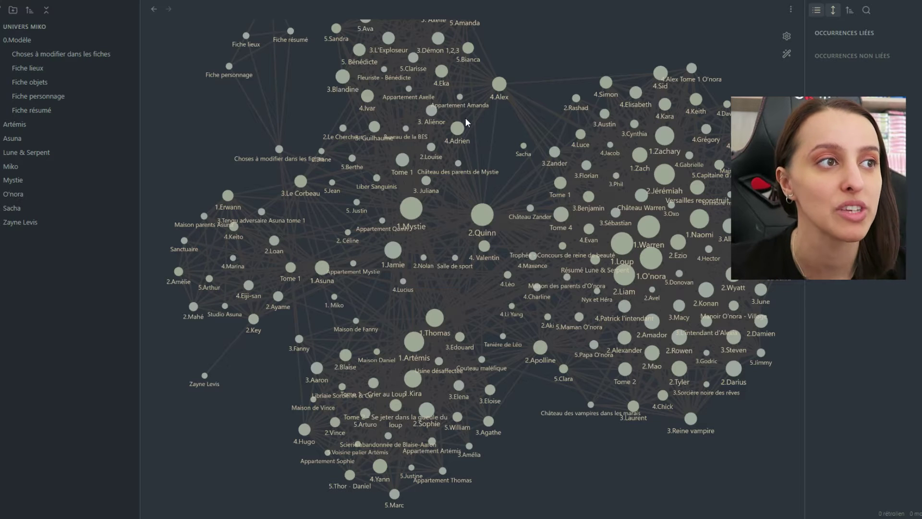
Step: Open the notes of the 0.Modèle folder one after another, from Choses à modifier dans les fiches through Fiche résumé
click(53, 59)
click(27, 66)
click(36, 85)
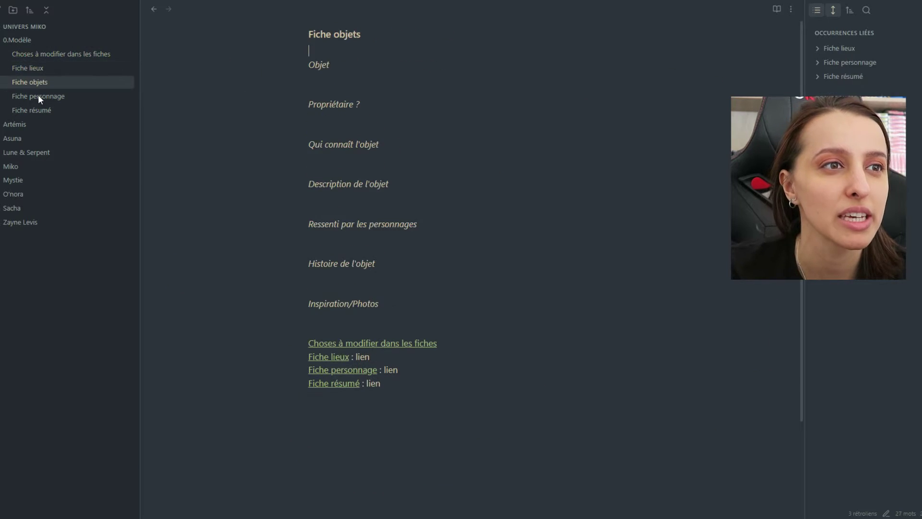
click(45, 95)
click(39, 110)
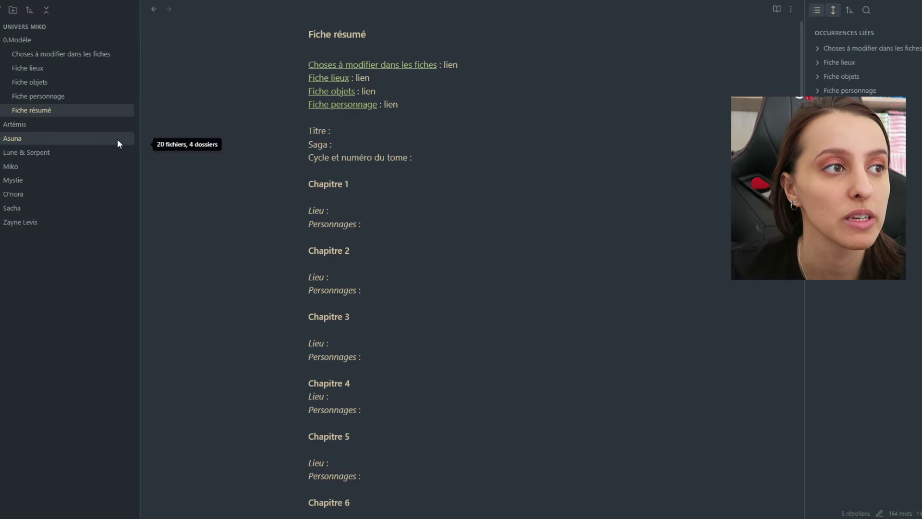
Step: Open the Fiche personnage template and review its sections down to the relationships, returning to ETAT CIVIL
click(43, 96)
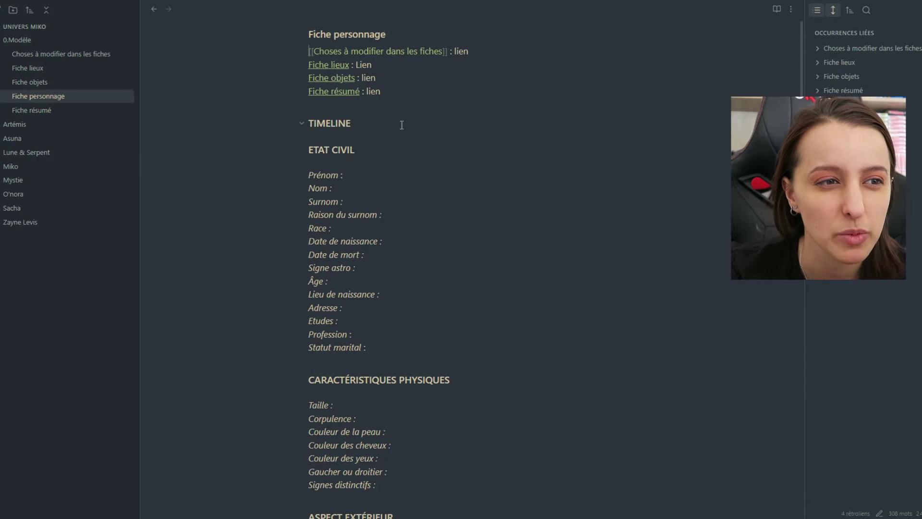
scroll(403, 125, down, 10)
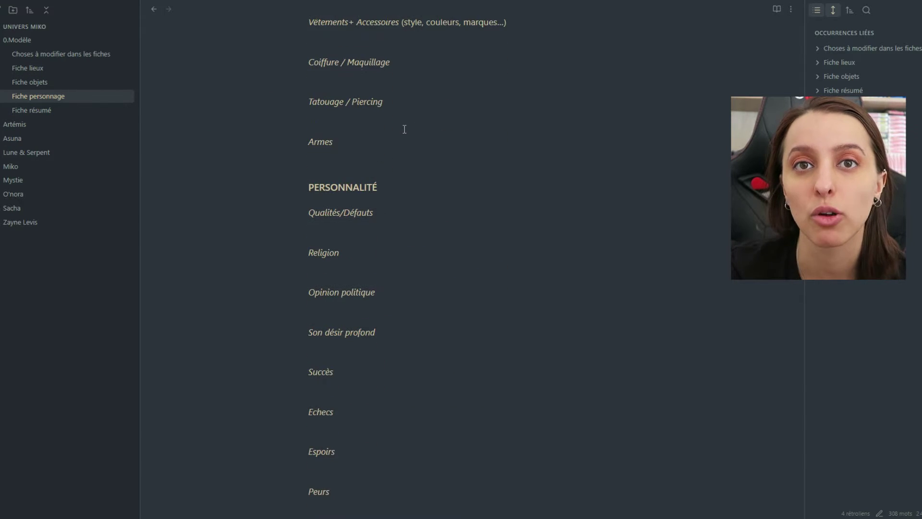
scroll(404, 129, down, 12)
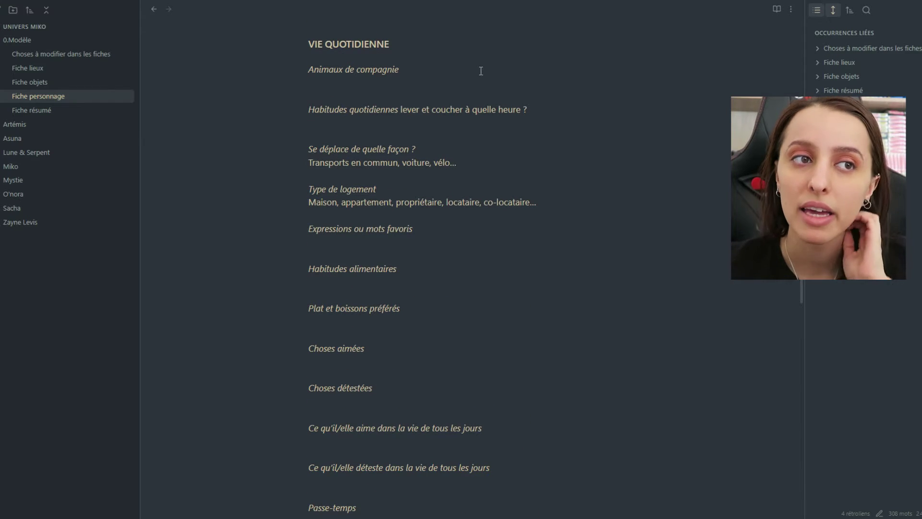
scroll(481, 71, down, 5)
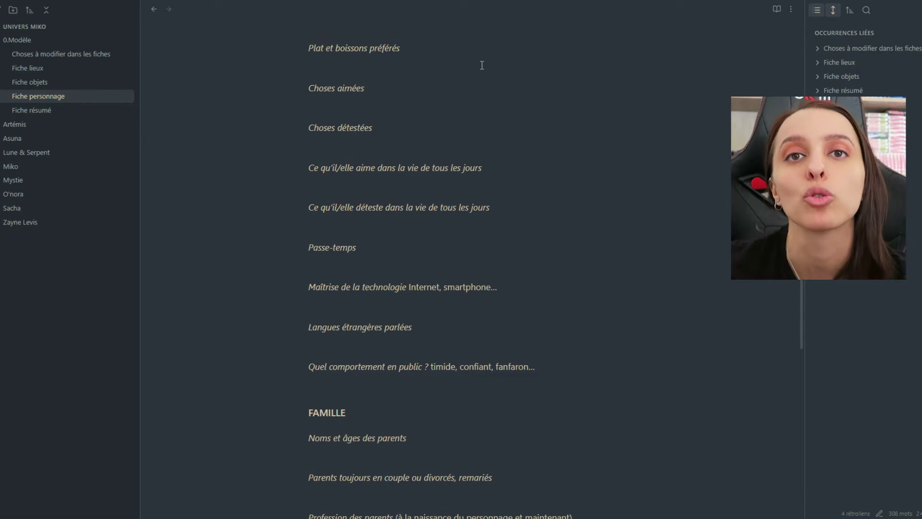
scroll(472, 93, down, 12)
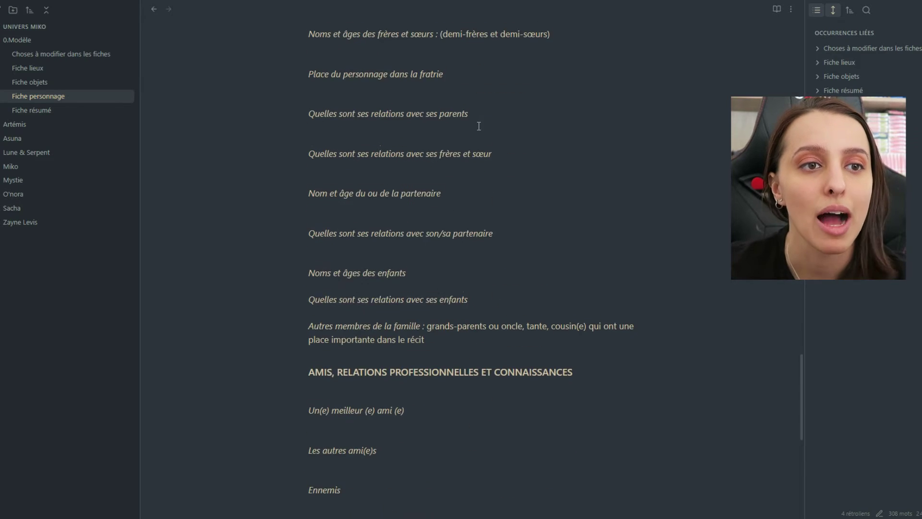
scroll(478, 125, down, 8)
scroll(482, 171, up, 12)
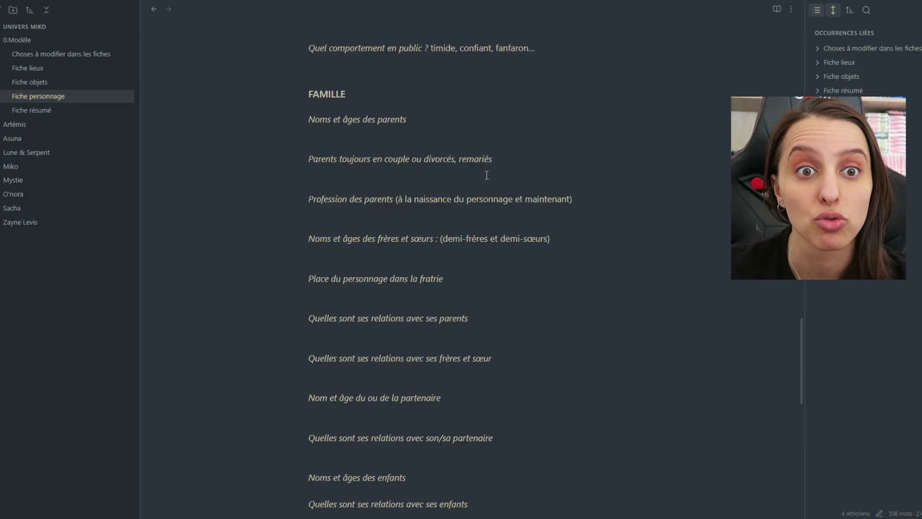
scroll(487, 175, up, 15)
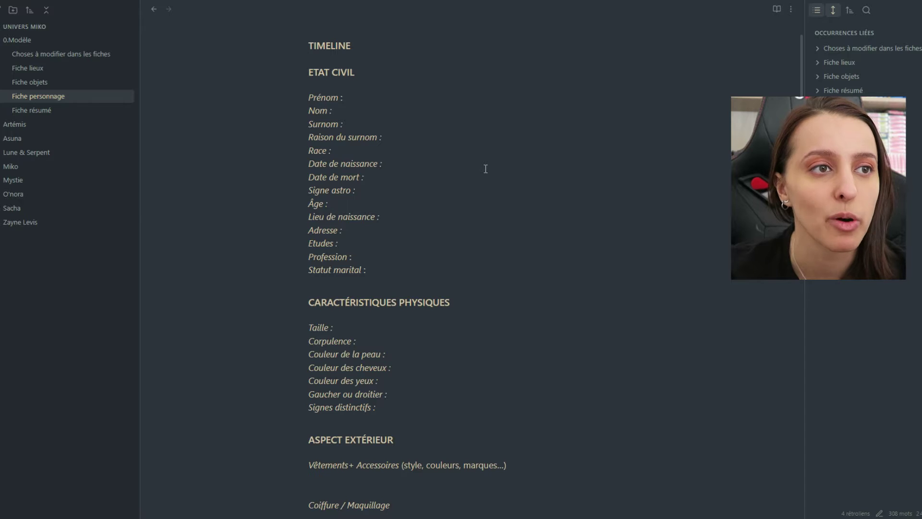
Step: Examine the Race line under ETAT CIVIL, then the remaining Fiche personnage sections through Autres relations
drag(307, 151, 368, 155)
text(*)
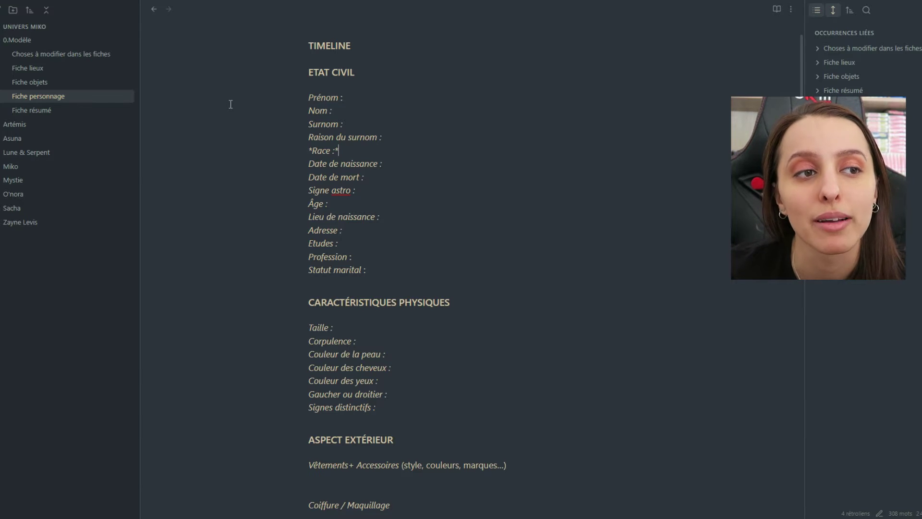
scroll(469, 335, down, 1)
scroll(468, 331, down, 2)
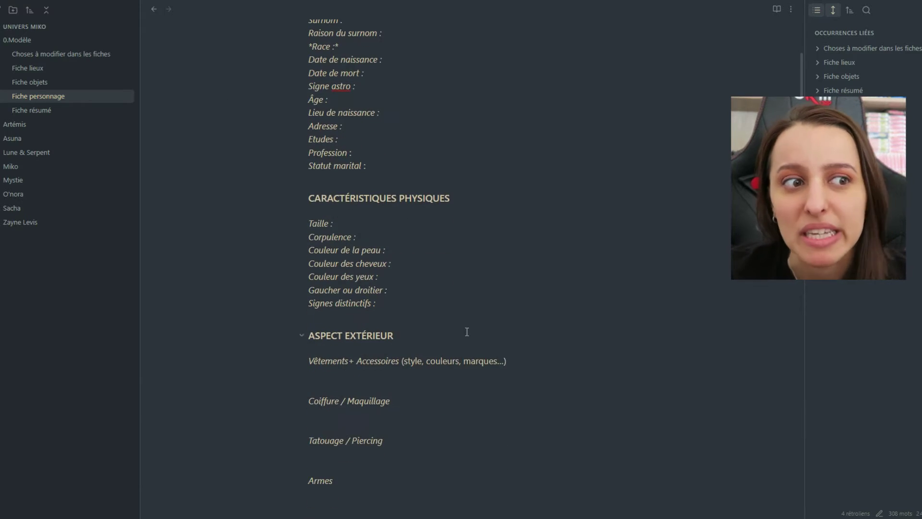
scroll(466, 336, down, 10)
scroll(464, 339, down, 15)
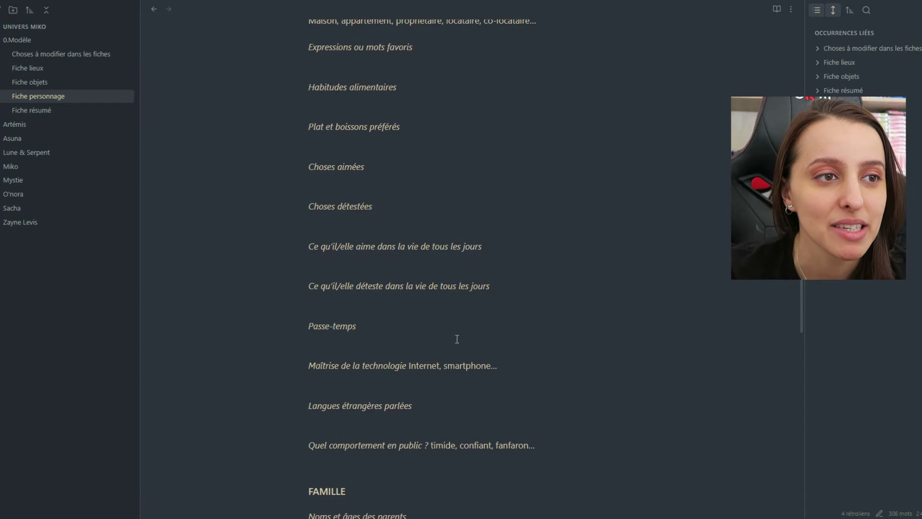
scroll(458, 335, down, 3)
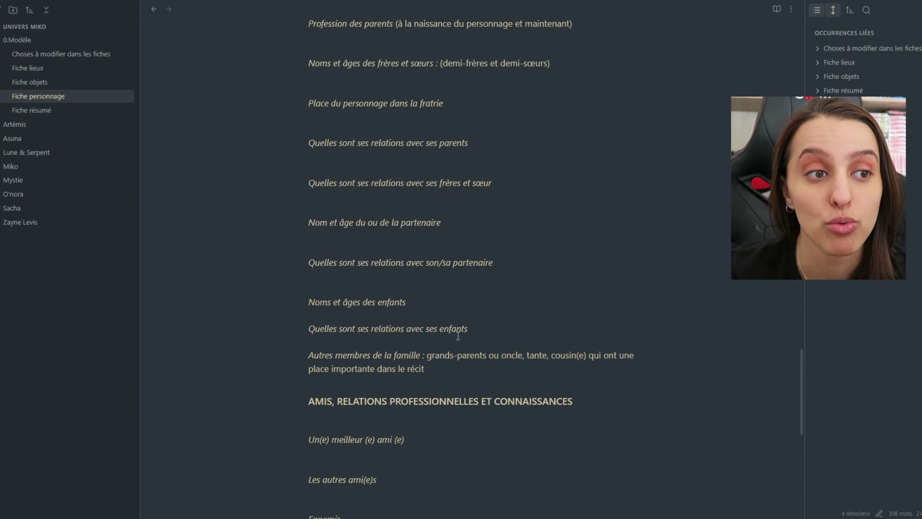
scroll(454, 329, up, 6)
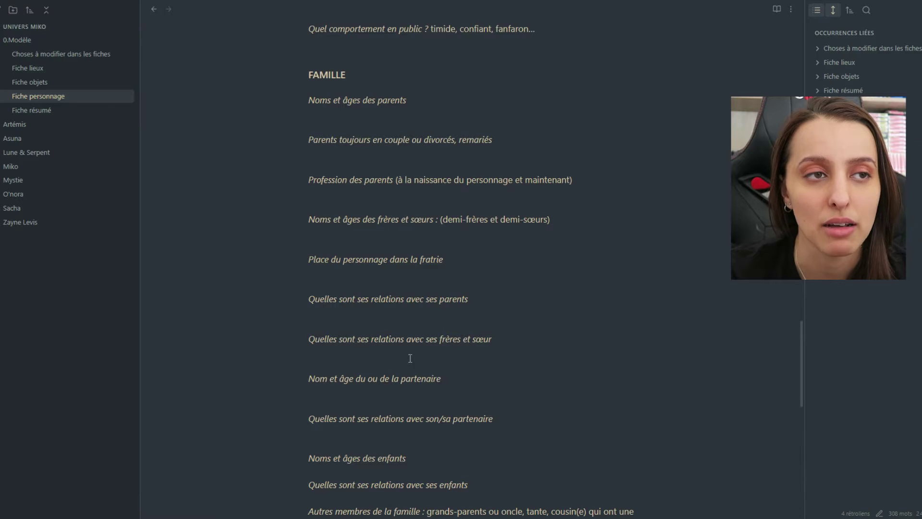
scroll(413, 257, down, 4)
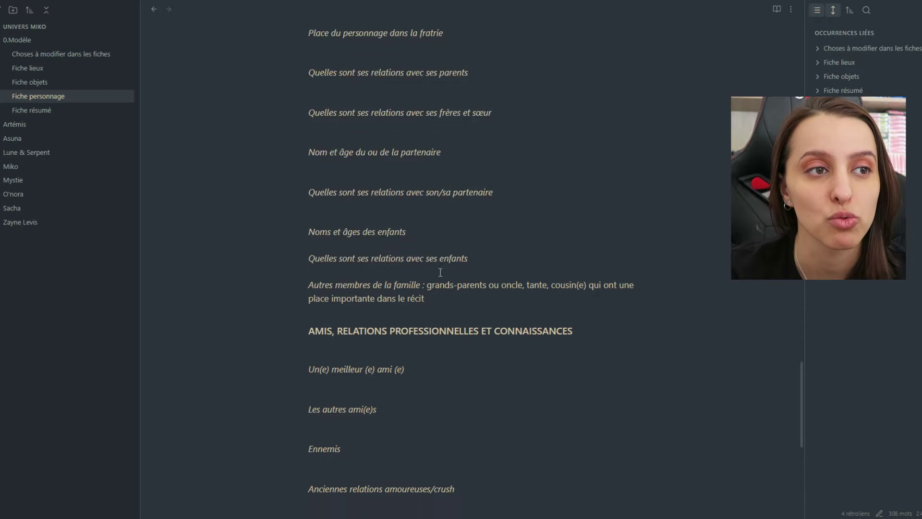
scroll(365, 201, down, 5)
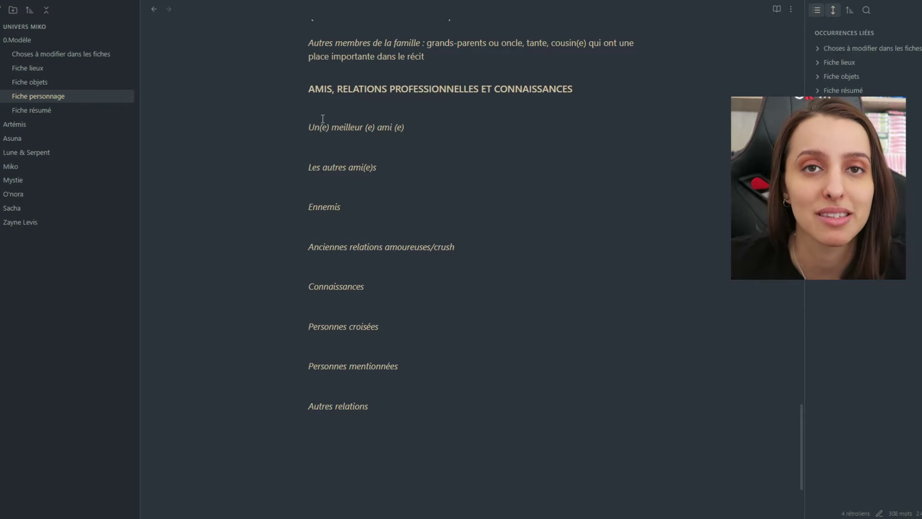
Step: Open the 1.Mystie sheet from Mystie's Personnages vivants folder and read it from ETAT CIVIL to the FAMILLE section
click(13, 179)
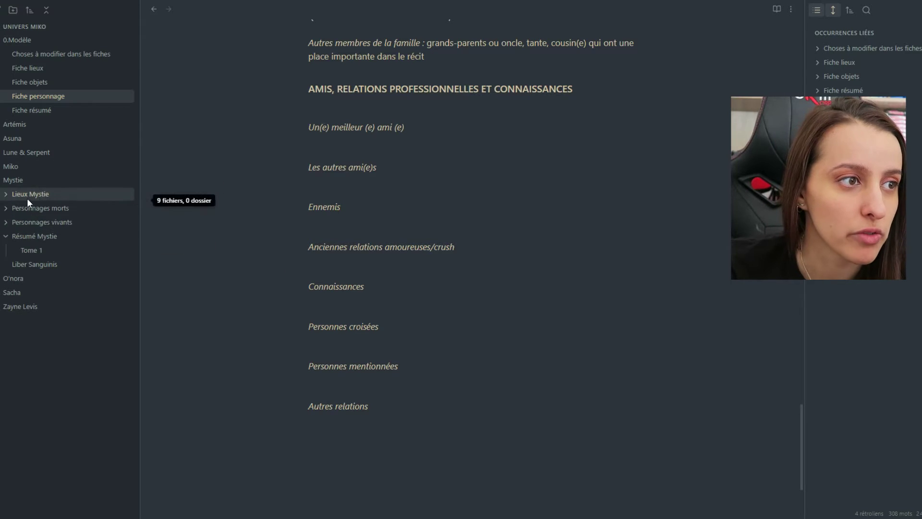
click(27, 221)
click(39, 251)
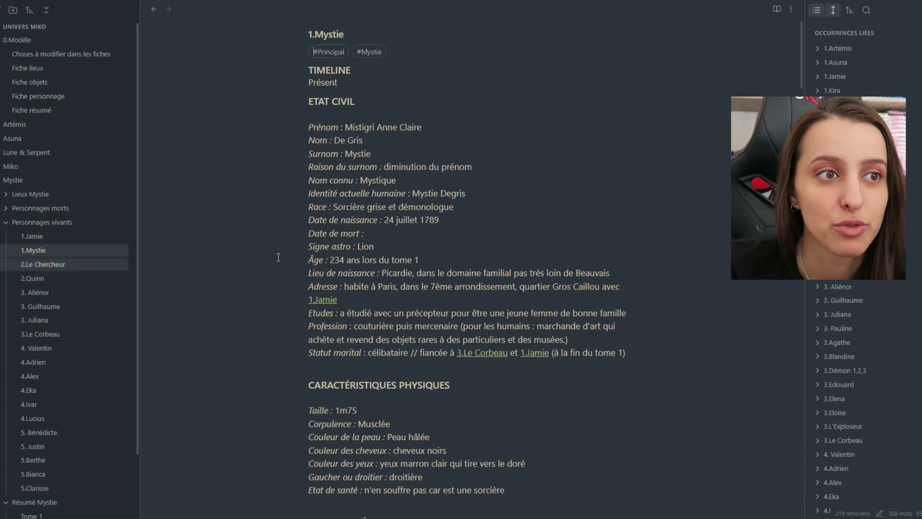
scroll(490, 250, down, 20)
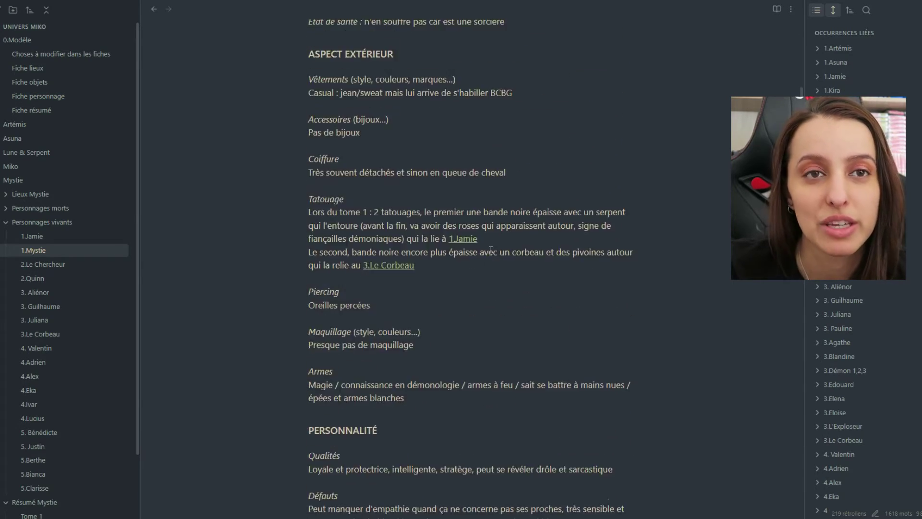
scroll(489, 249, down, 10)
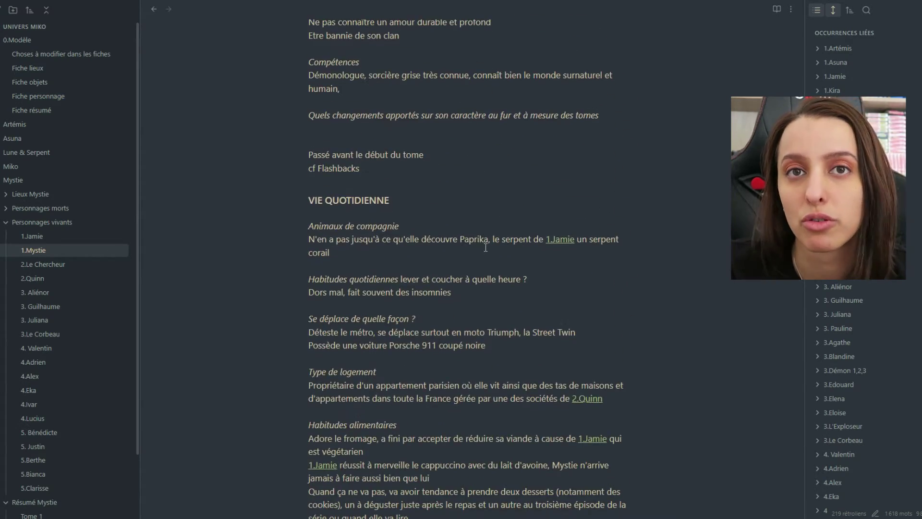
scroll(484, 248, down, 10)
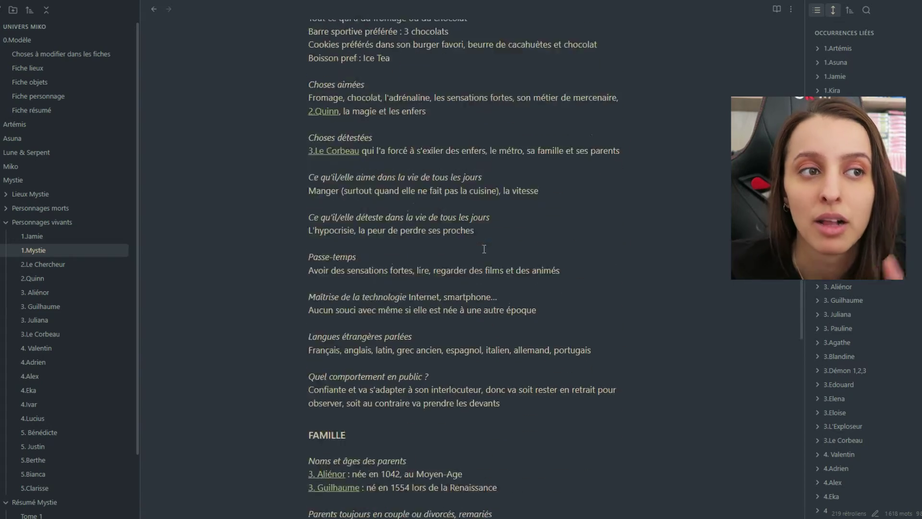
scroll(483, 258, down, 3)
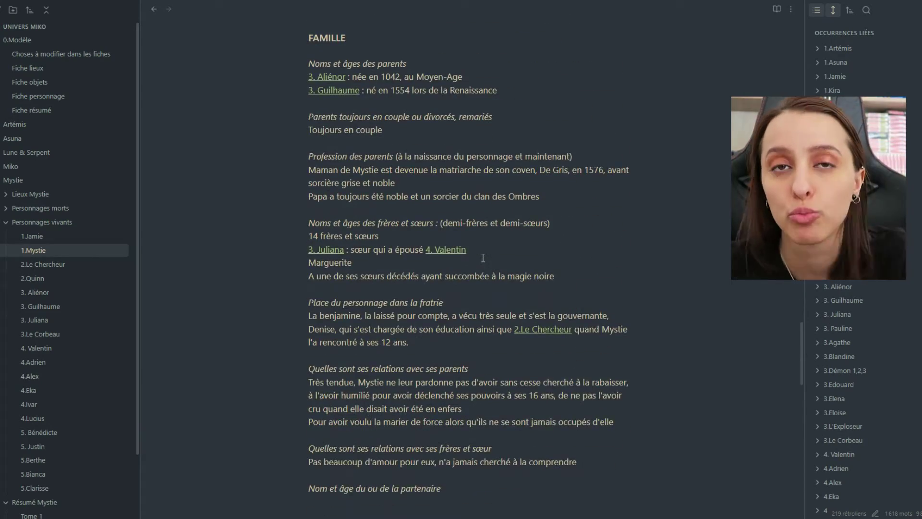
Step: Review the linked characters in the AMIS, RELATIONS PROFESSIONNELLES ET CONNAISSANCES section of the 1.Mystie sheet
scroll(483, 258, down, 7)
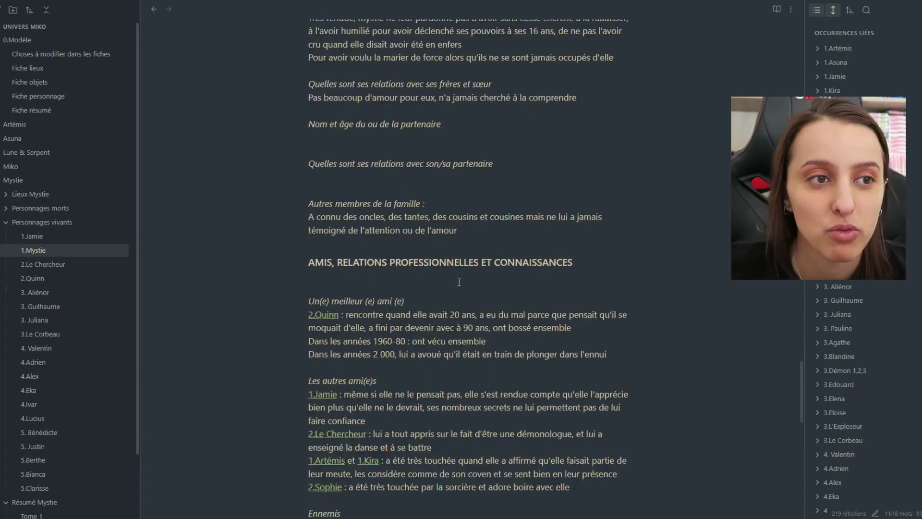
scroll(459, 282, down, 3)
scroll(381, 140, down, 6)
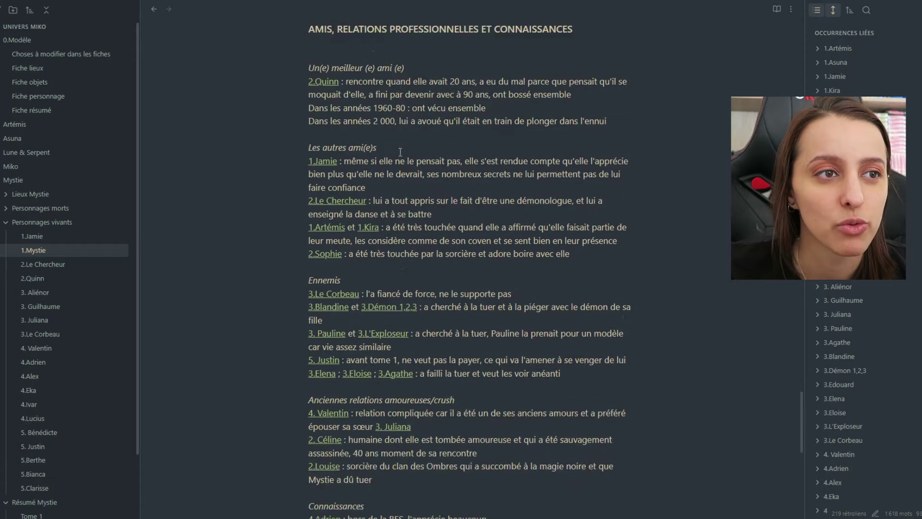
scroll(386, 103, down, 5)
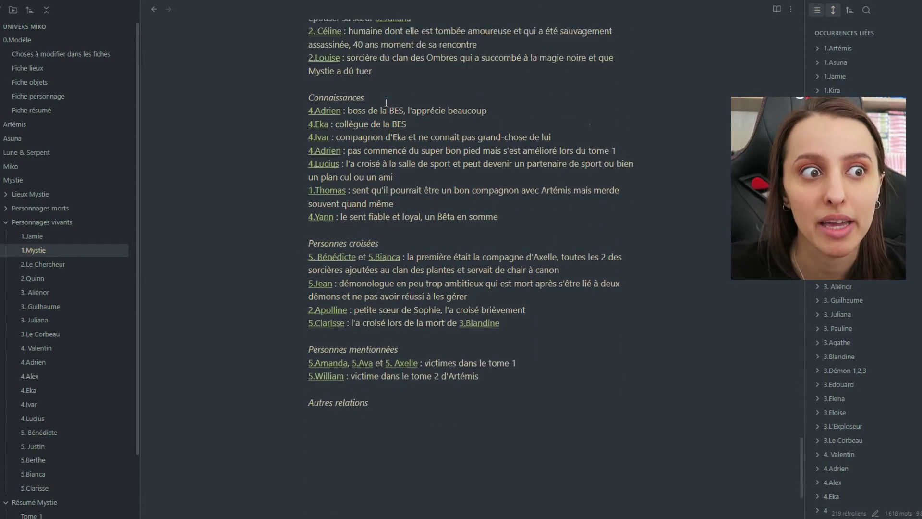
scroll(369, 151, up, 12)
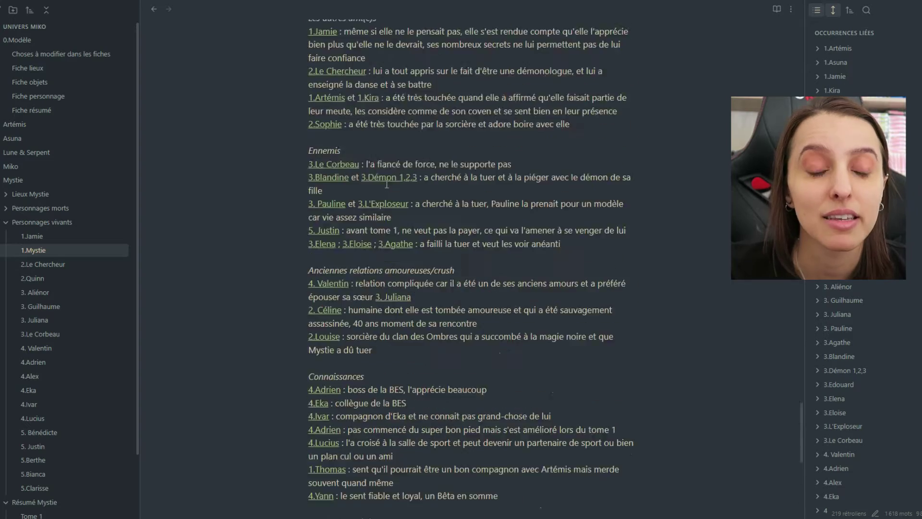
scroll(355, 230, down, 5)
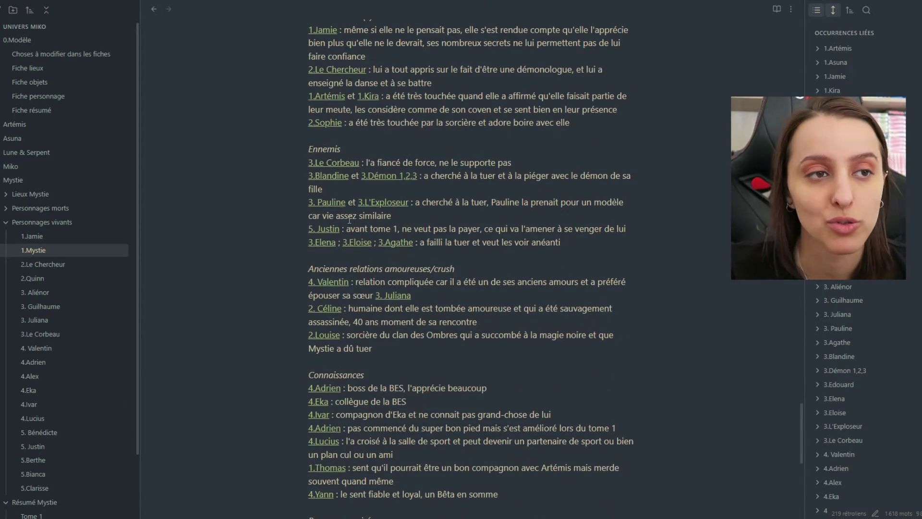
scroll(349, 220, down, 7)
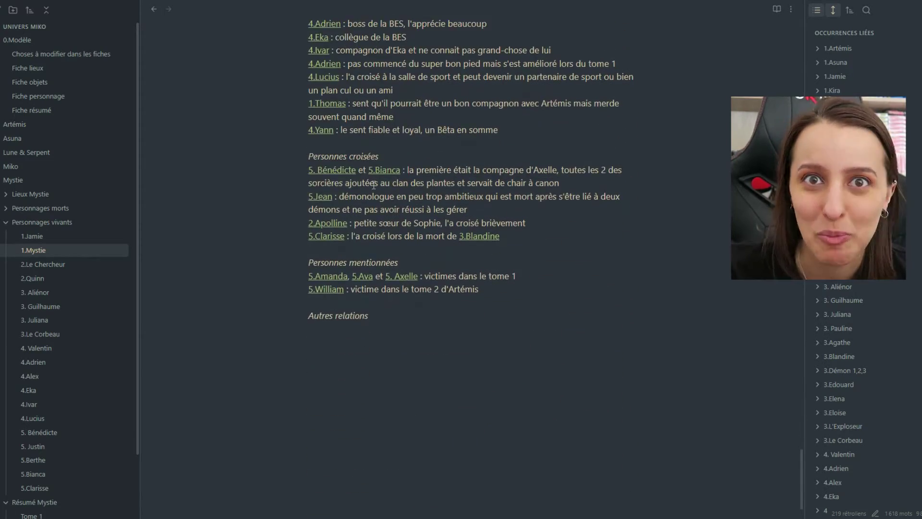
Step: Collapse Mystie's Personnages vivants and Résumé Mystie folders, and expand the Artémis folder and its Résumé Artémis subfolder
click(5, 222)
click(6, 235)
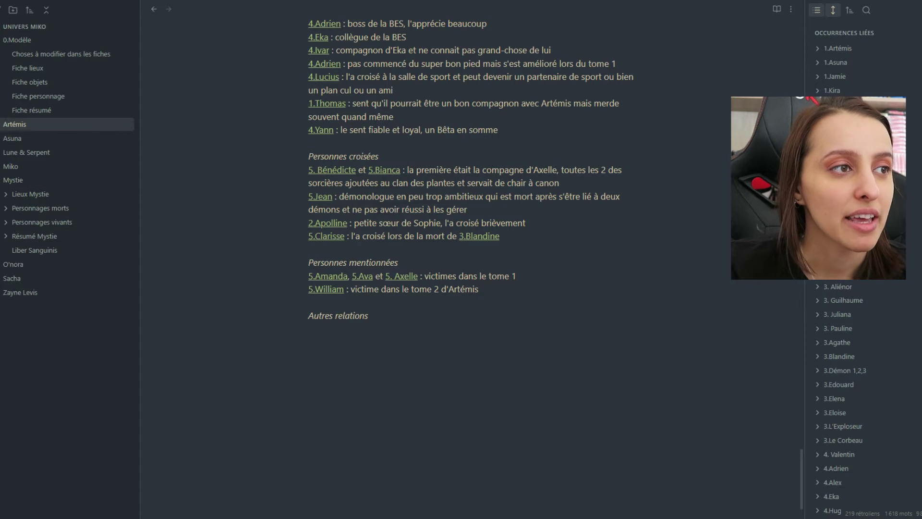
click(15, 124)
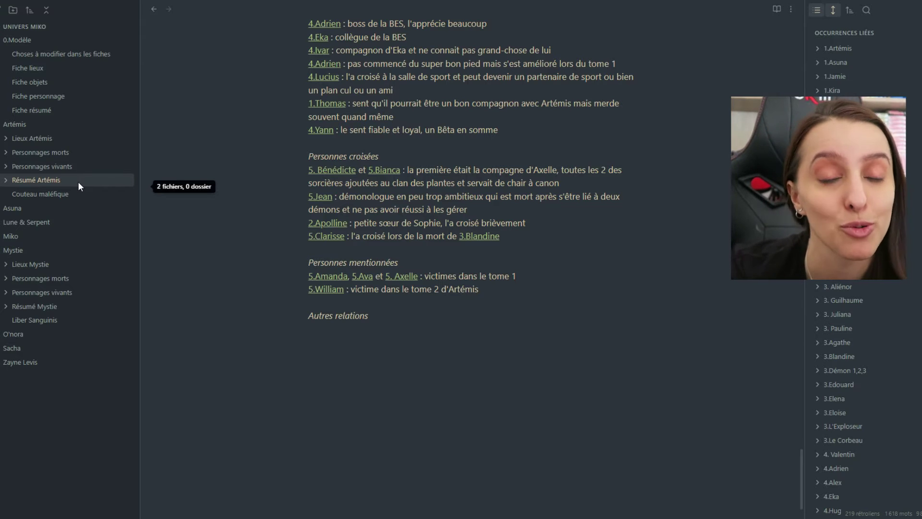
click(78, 181)
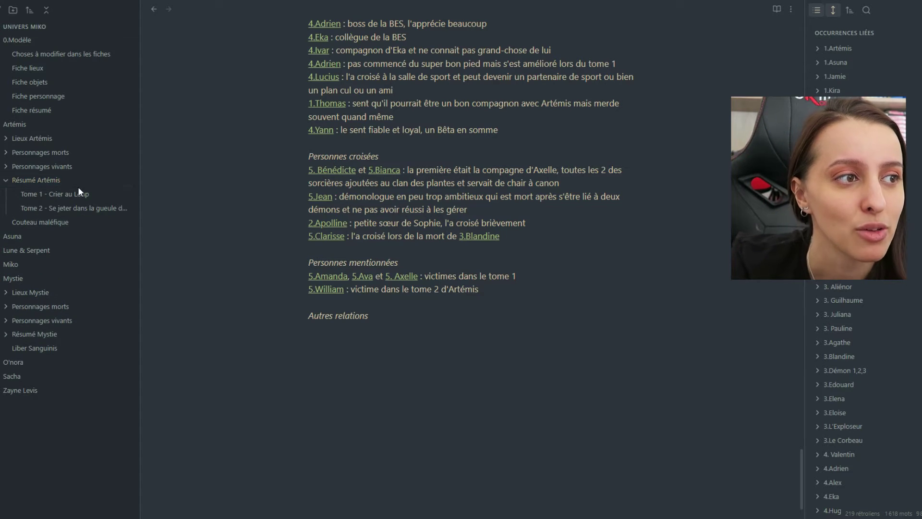
Step: Open the Tome 1 and Tome 2 summaries from the Résumé Artémis folder, and collapse the Artémis folder
click(70, 196)
click(77, 211)
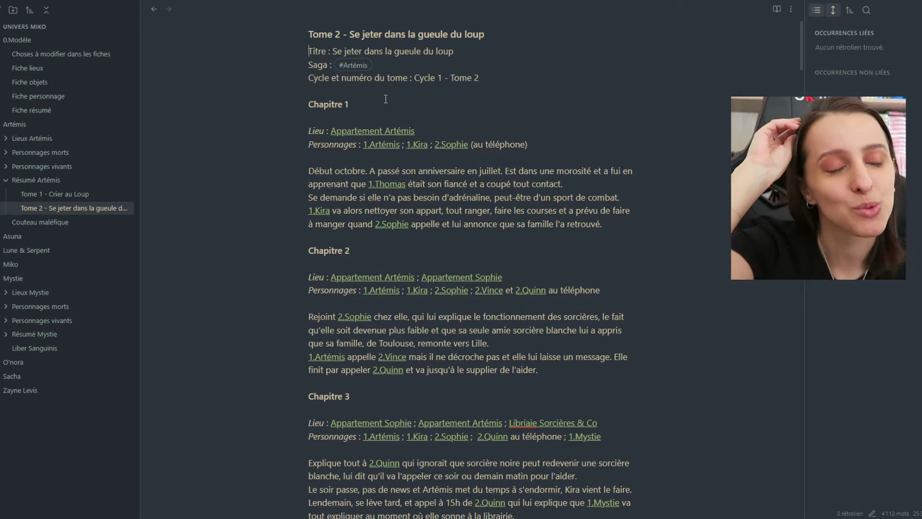
click(29, 124)
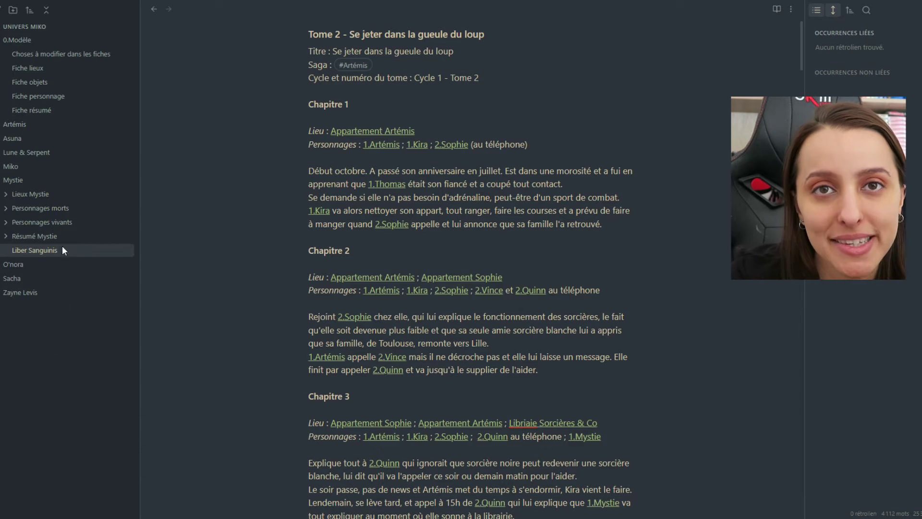
Step: Expand Mystie's Personnages vivants folder to show its numbered character sheets, and briefly look into the Personnages morts folder
click(38, 224)
scroll(56, 235, down, 1)
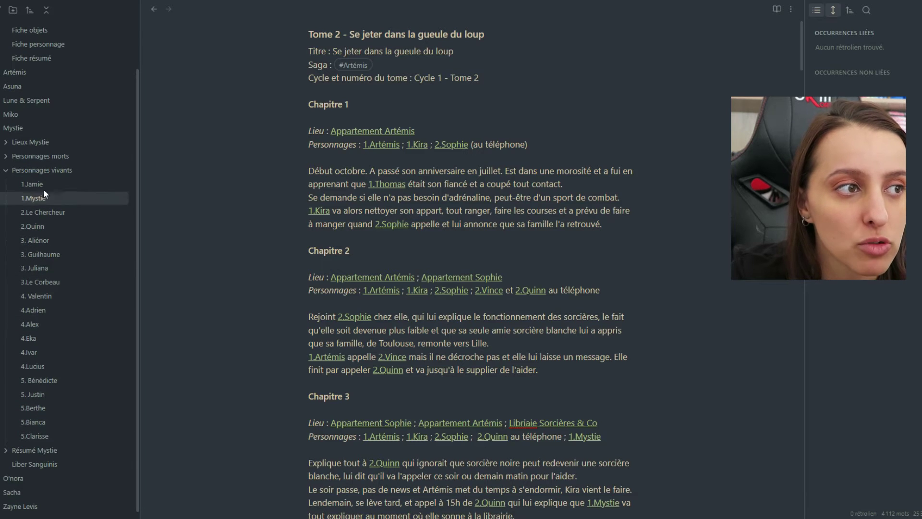
click(28, 157)
click(28, 157)
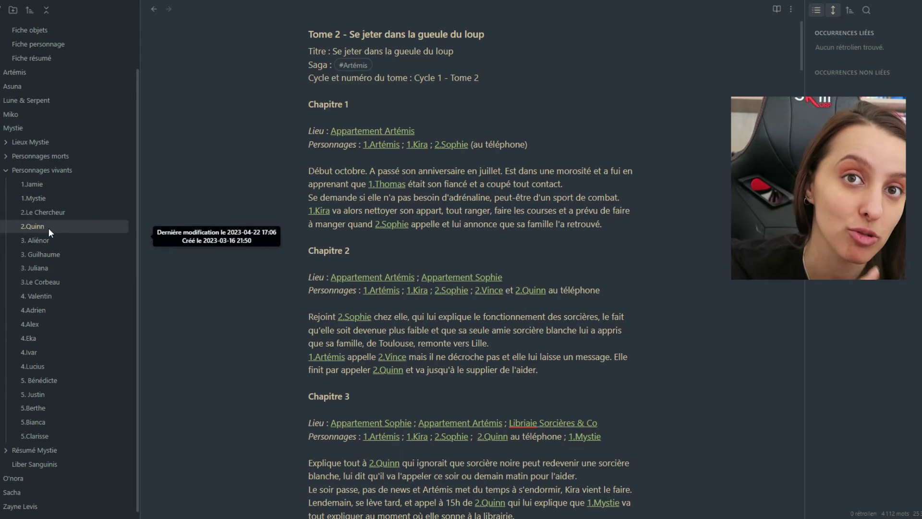
Step: Clear the history of past searches in the search across all notes, and return to the file list
key(ctrl+shift+f)
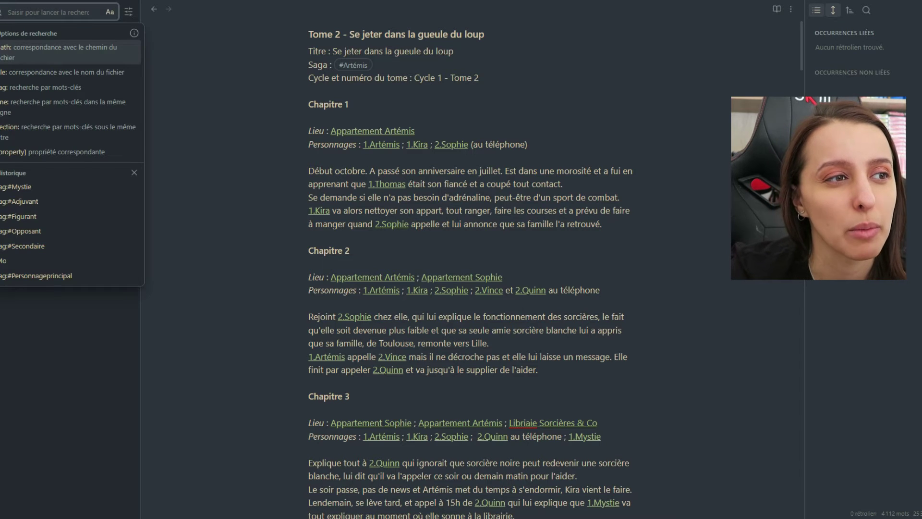
click(132, 172)
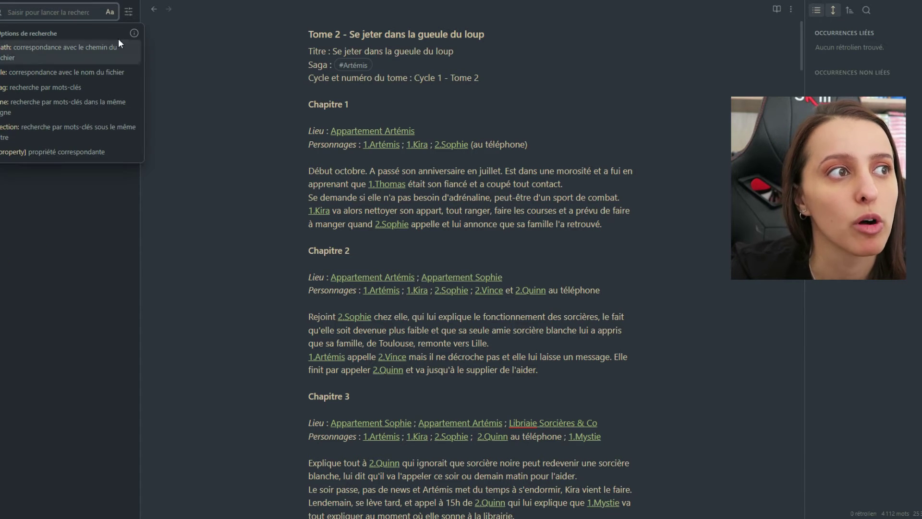
key(ctrl+shift+e)
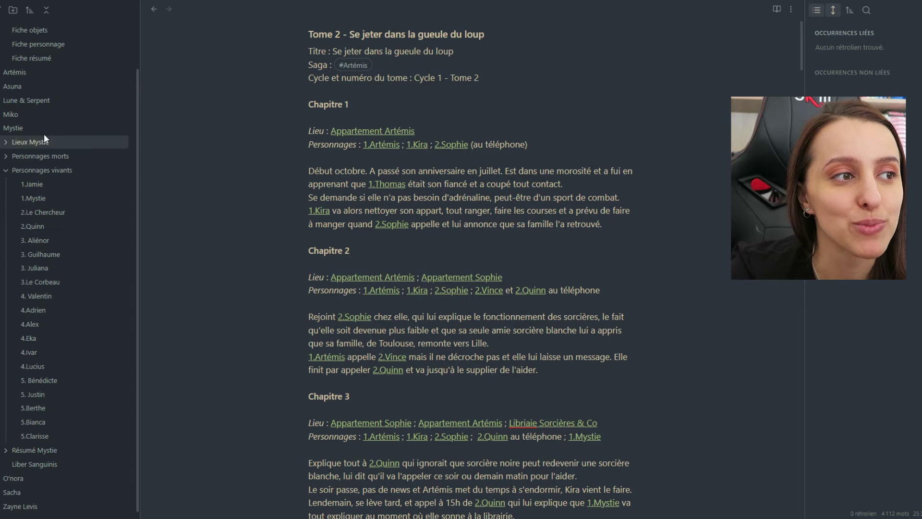
Step: Collapse Mystie's Personnages vivants subfolder and the Mystie folder, and open the graph view of all linked notes
click(11, 170)
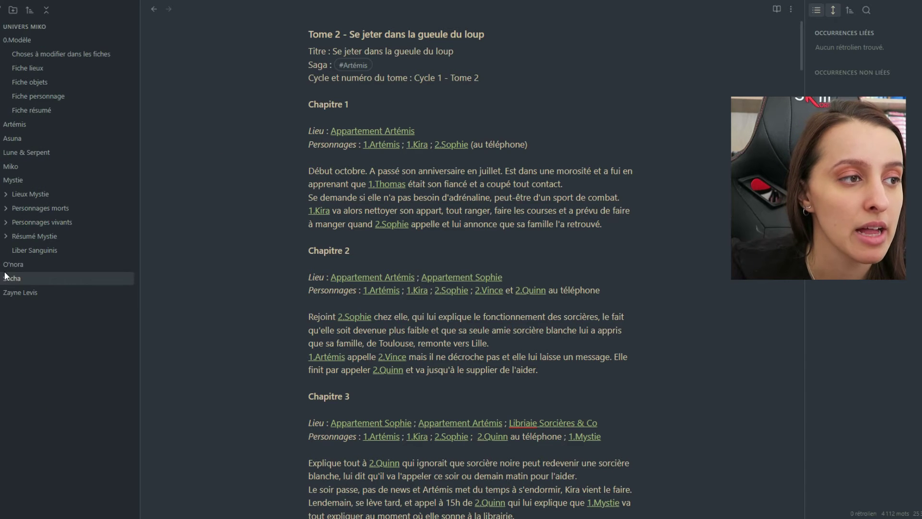
click(19, 180)
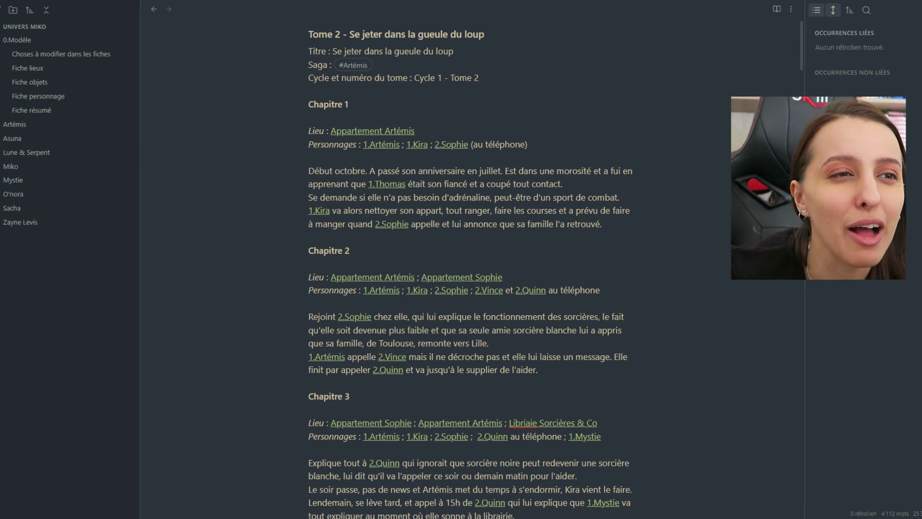
key(ctrl+g)
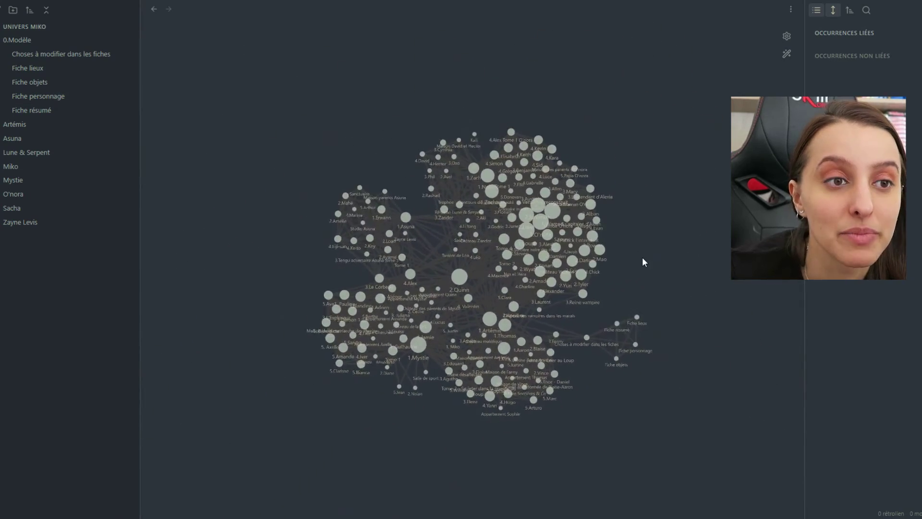
scroll(641, 257, up, 3)
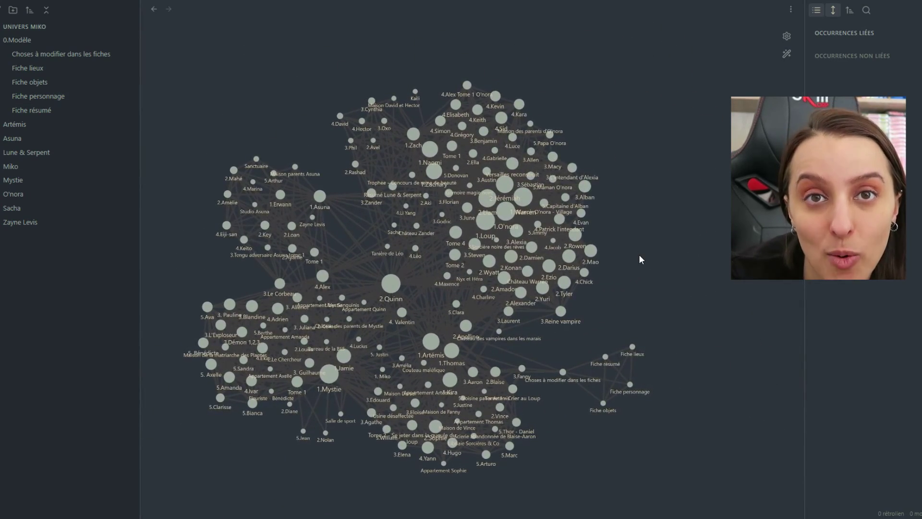